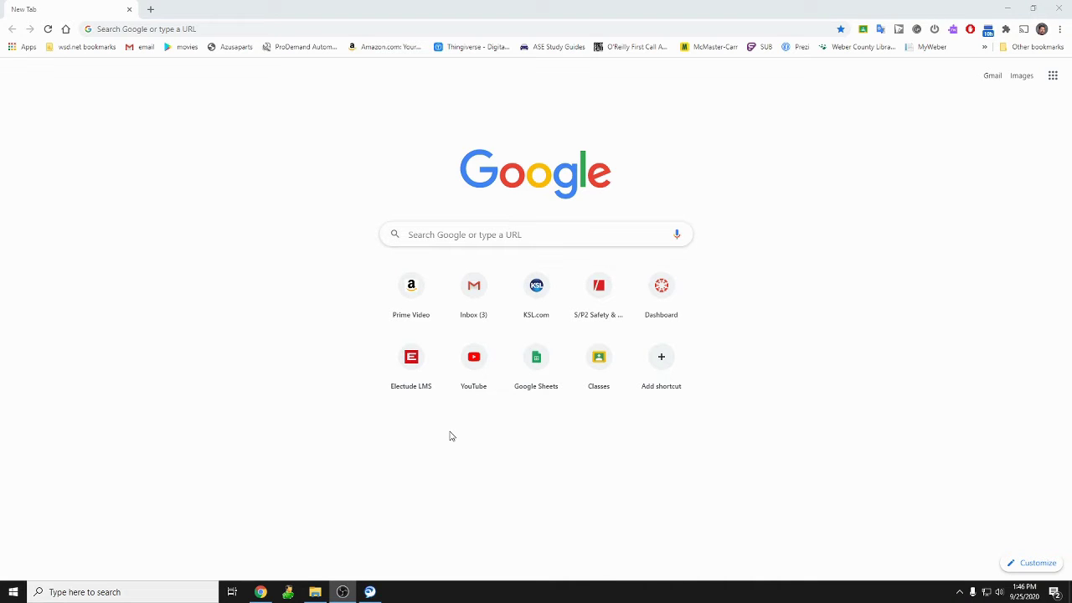
Go to utweber.electude.com, the Weber School District Electude site, via the address bar suggestion.
{"action": "left_click", "coordinate": [174, 34]}
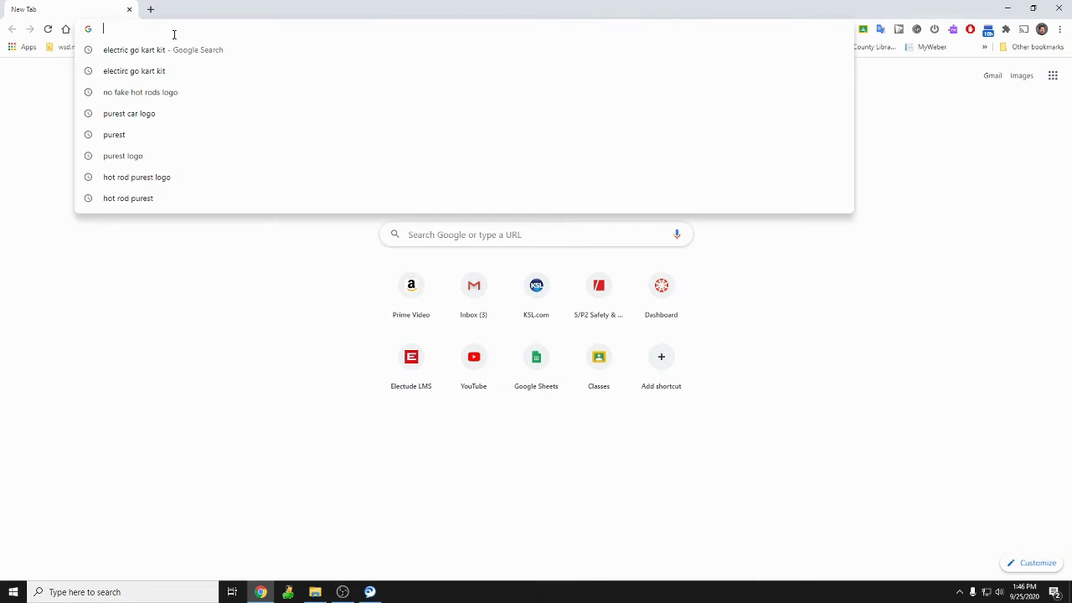
{"action": "type", "text": "expedia.com"}
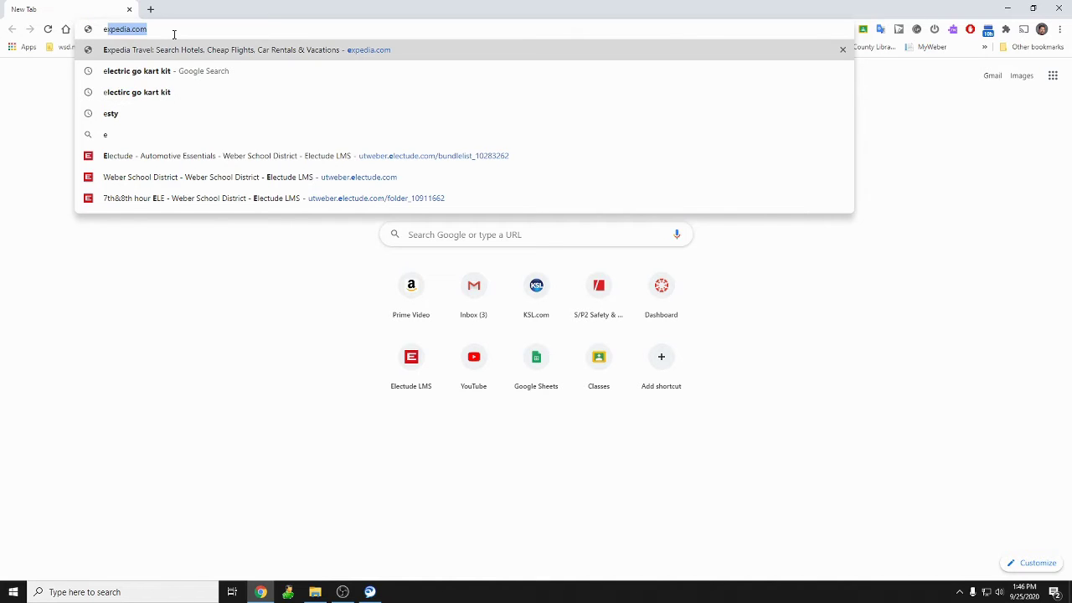
{"action": "key", "text": "Down"}
{"action": "key", "text": "Down"}
{"action": "key", "text": "Down"}
{"action": "key", "text": "Down"}
{"action": "key", "text": "Down"}
{"action": "key", "text": "Down"}
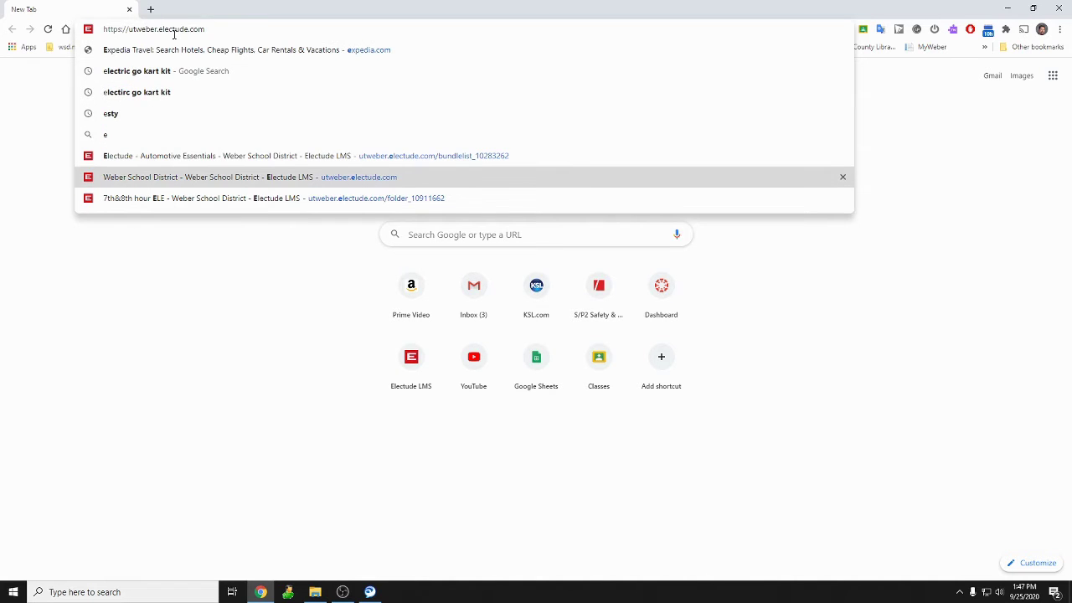
{"action": "key", "text": "Return"}
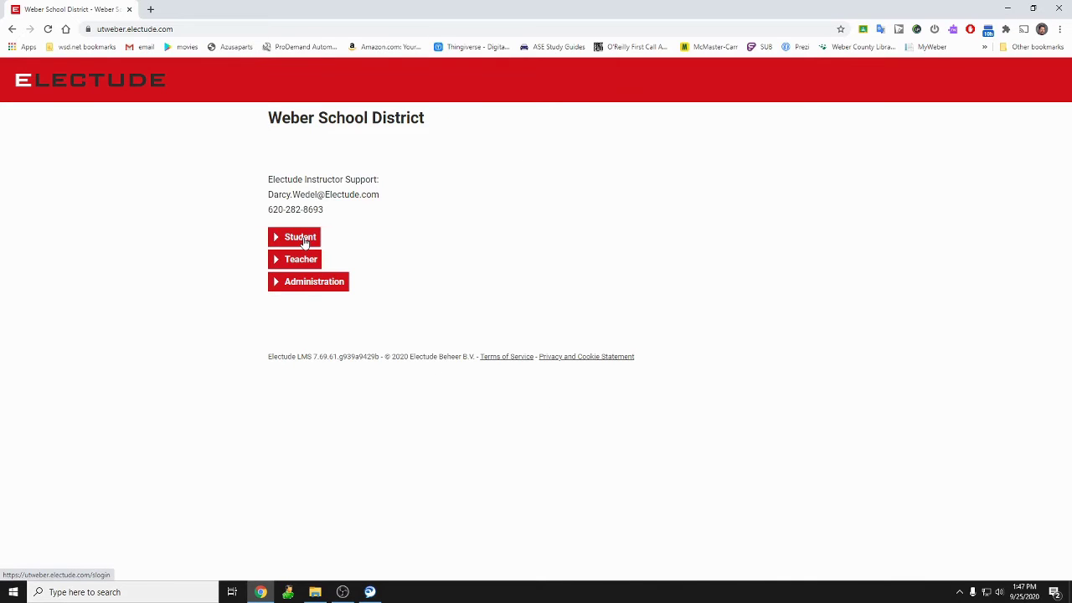
On the Student login page, replace the prefilled fields with the student's username and password.
{"action": "left_click", "coordinate": [301, 238]}
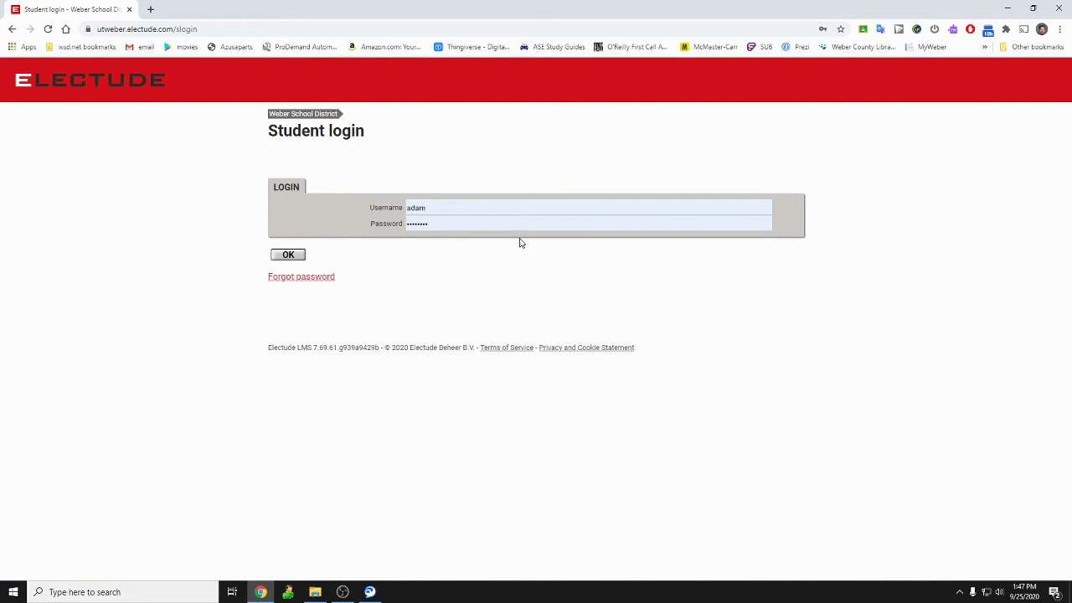
{"action": "double_click", "coordinate": [412, 206]}
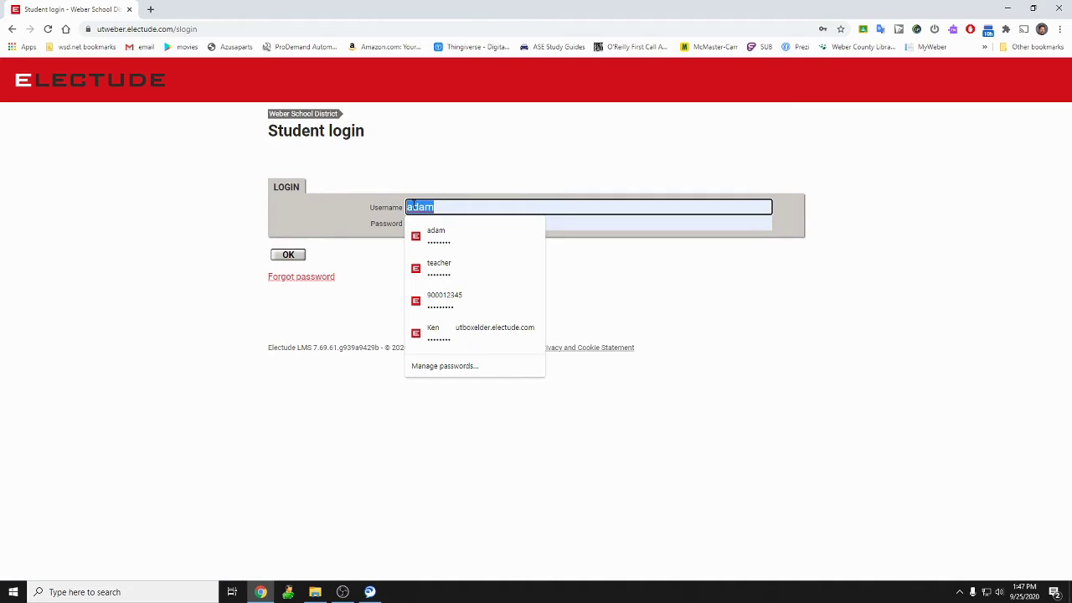
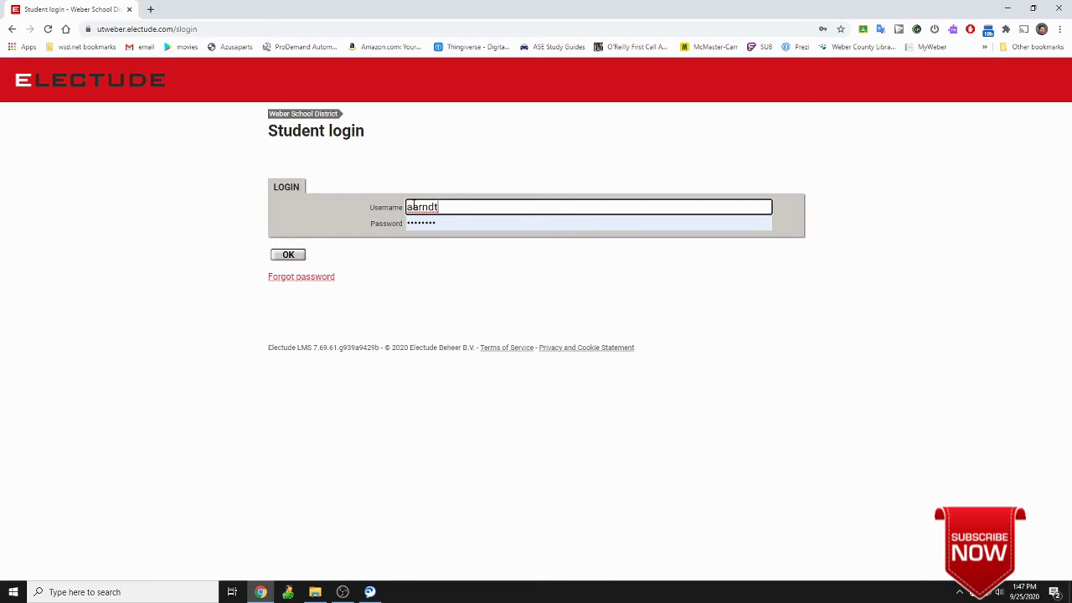
{"action": "double_click", "coordinate": [425, 221]}
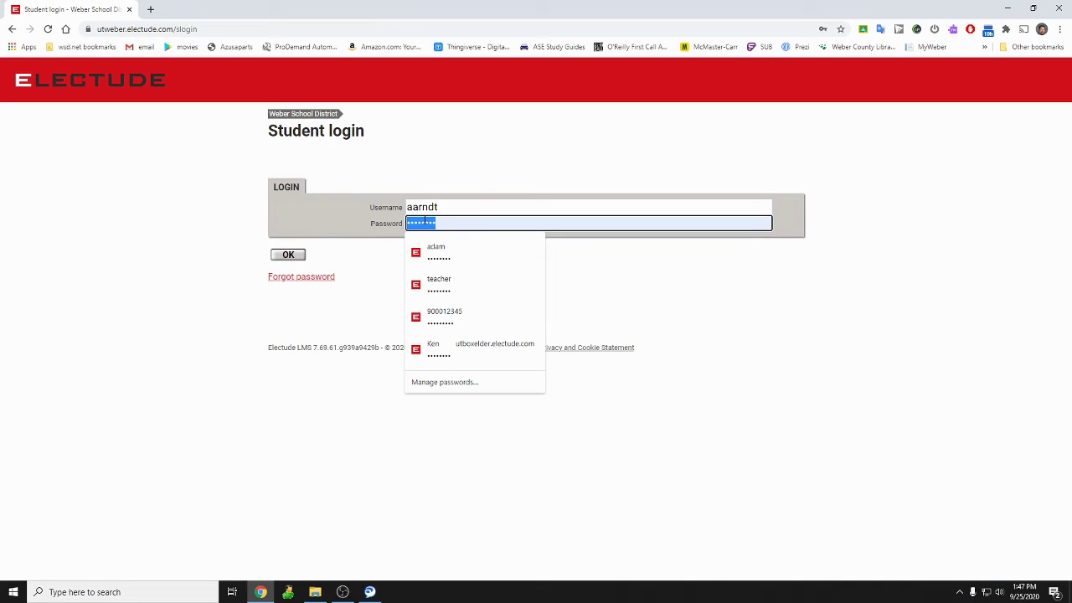
{"action": "type", "text": "aa"}
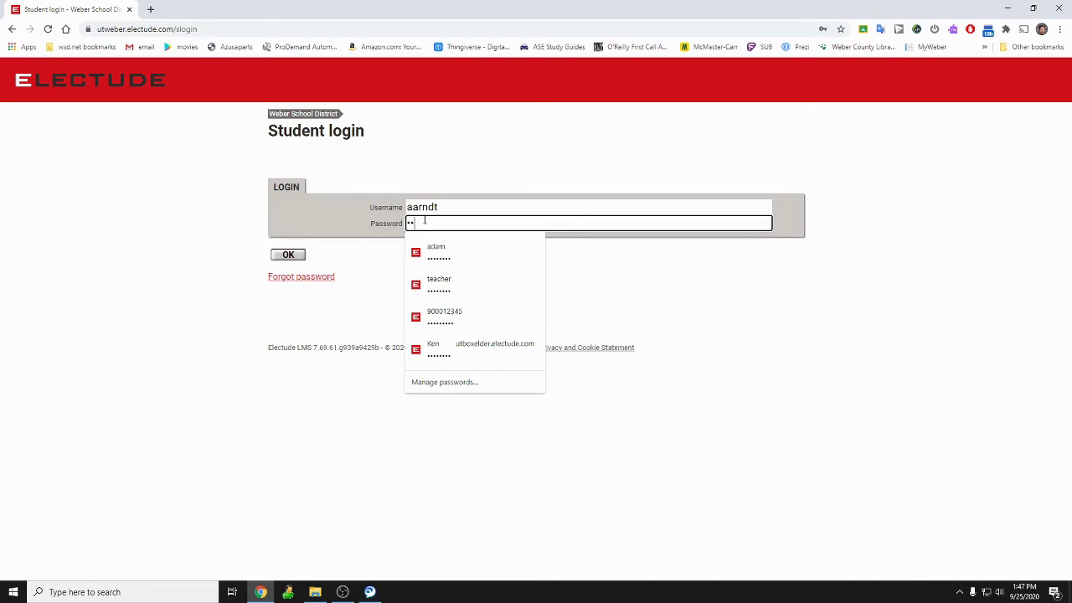
{"action": "type", "text": "aa"}
Log in, decline Chrome's save-password offer, and agree to the terms of service.
{"action": "left_click", "coordinate": [287, 255]}
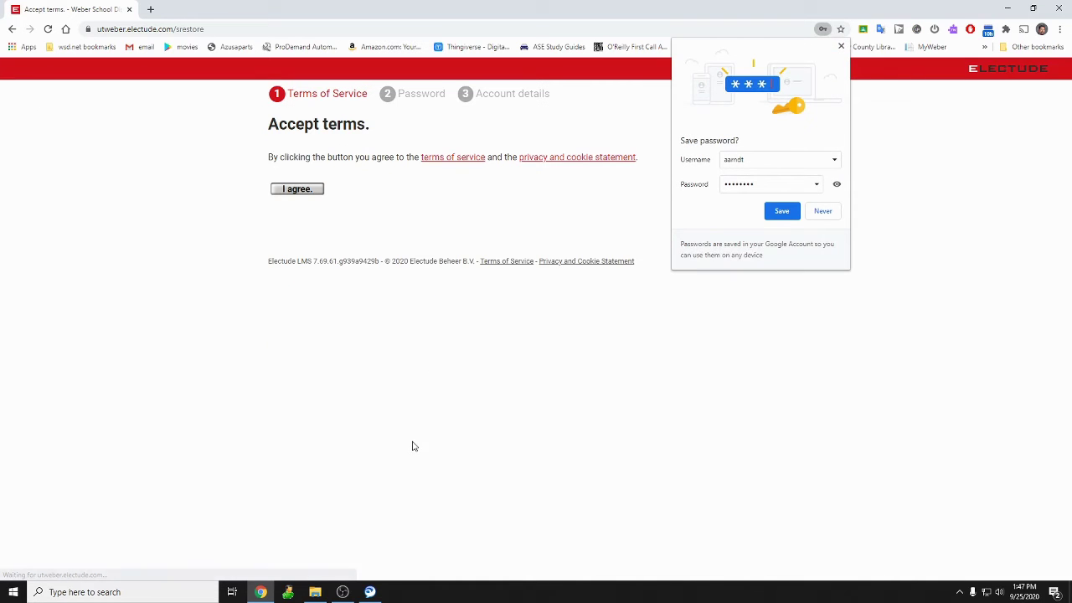
{"action": "left_click", "coordinate": [841, 46]}
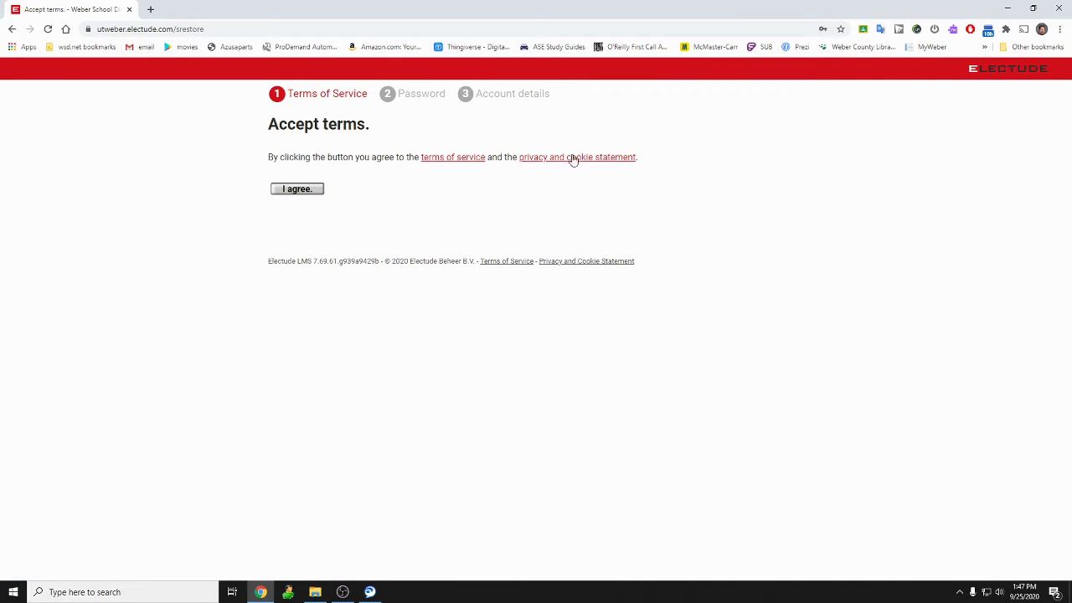
{"action": "left_click", "coordinate": [294, 190]}
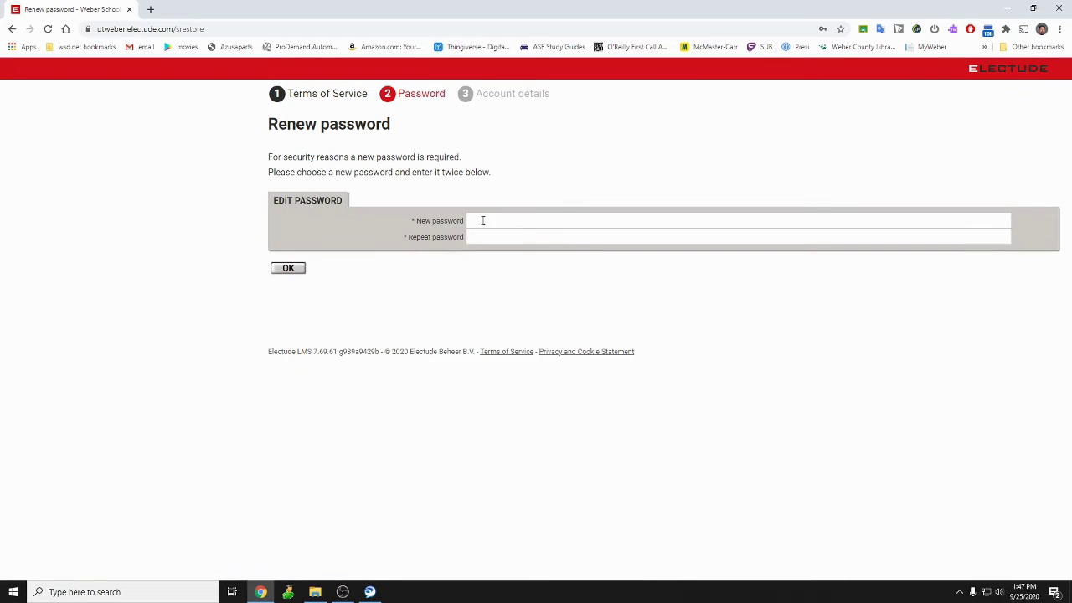
{"action": "left_click", "coordinate": [508, 221]}
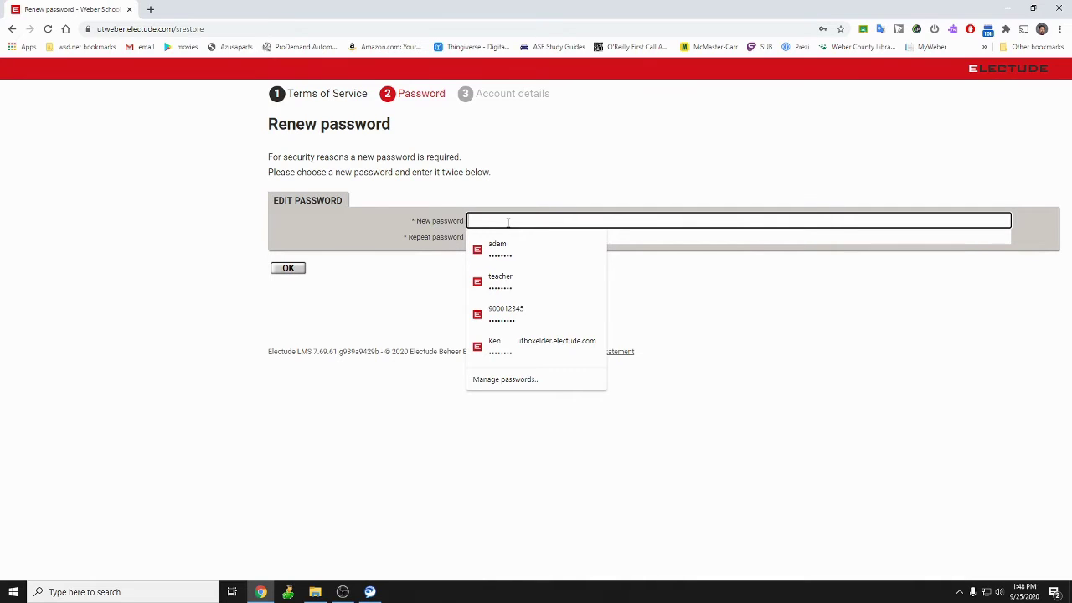
Enter a new password twice and submit, then dismiss the warning that it matches the old one.
{"action": "type", "text": "••••••••"}
{"action": "left_click", "coordinate": [643, 238]}
{"action": "type", "text": "••••••"}
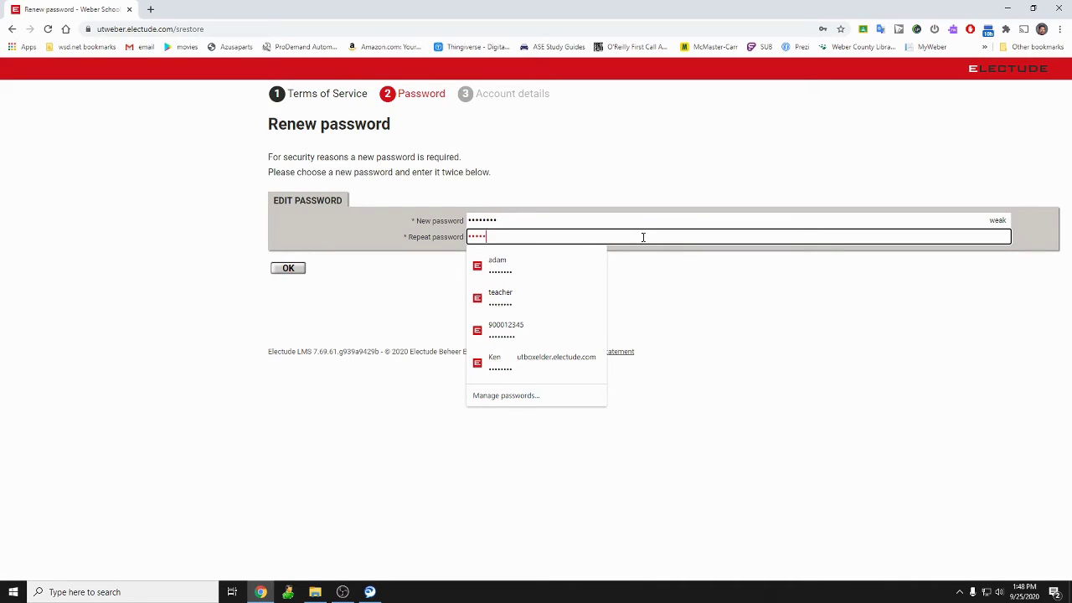
{"action": "key", "text": "ctrl+a"}
{"action": "key", "text": "BackSpace"}
{"action": "type", "text": "••••••••"}
{"action": "left_click", "coordinate": [288, 268]}
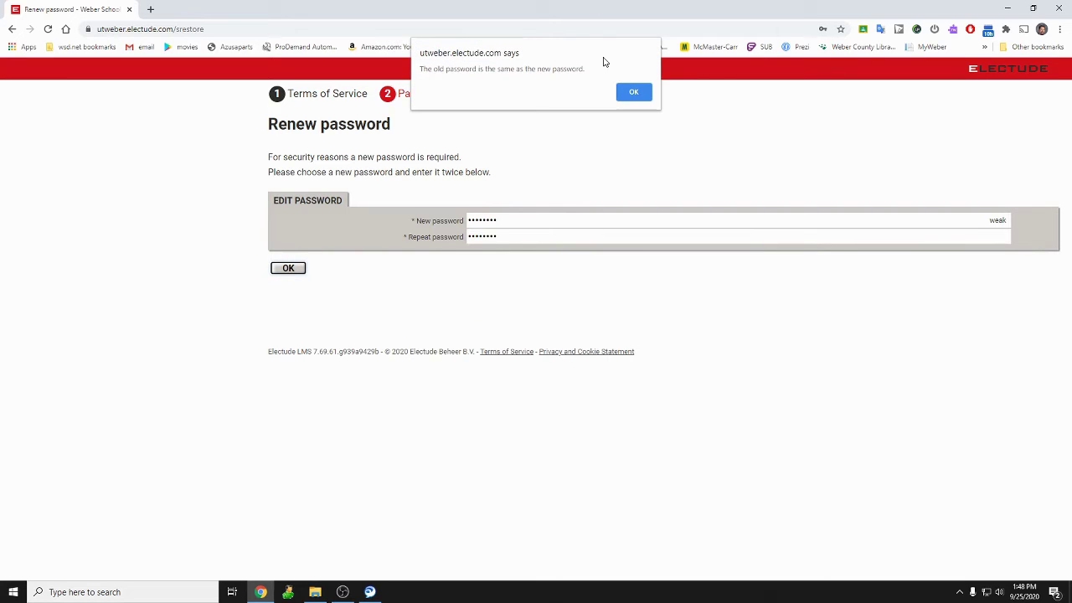
{"action": "left_click", "coordinate": [633, 93]}
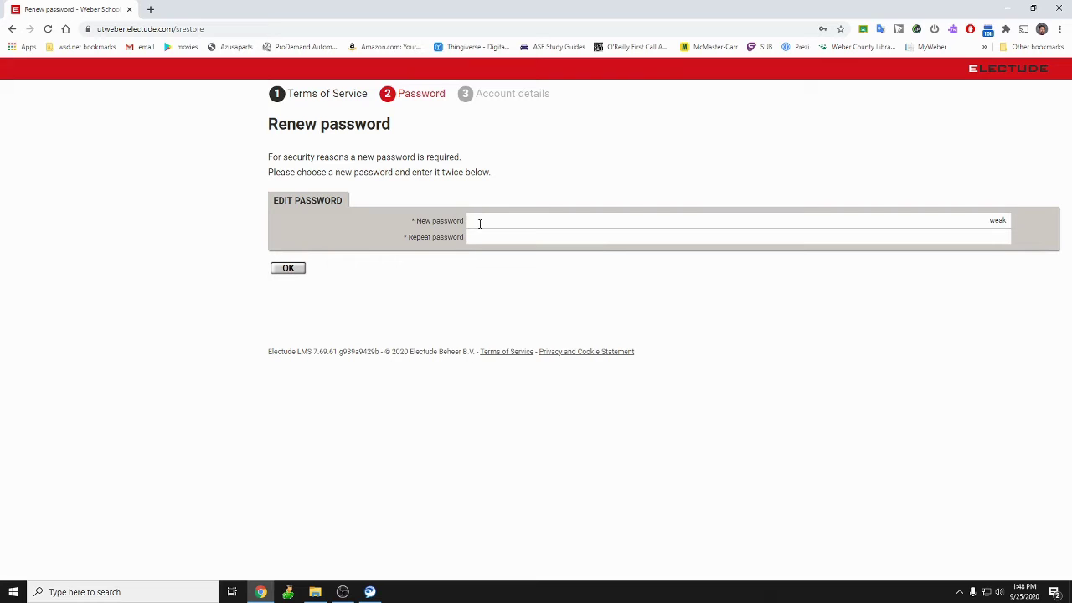
Enter a different new password in both fields, submit it, and acknowledge the change confirmation.
{"action": "left_click", "coordinate": [478, 222]}
{"action": "type", "text": "••••••"}
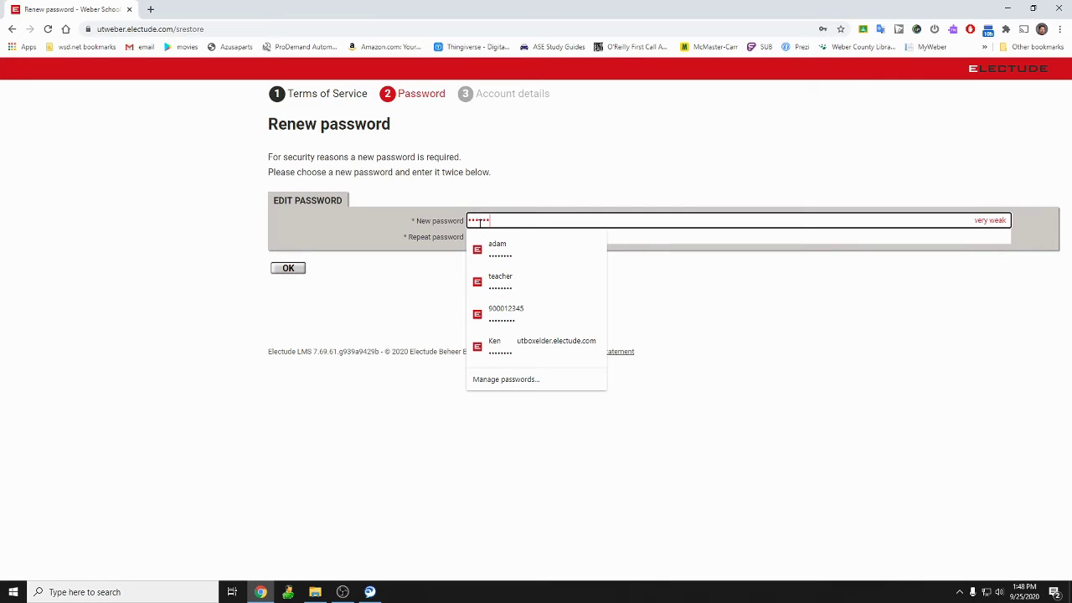
{"action": "key", "text": "ctrl+a"}
{"action": "key", "text": "BackSpace"}
{"action": "type", "text": "•••••••"}
{"action": "left_click", "coordinate": [679, 238]}
{"action": "type", "text": "••••••"}
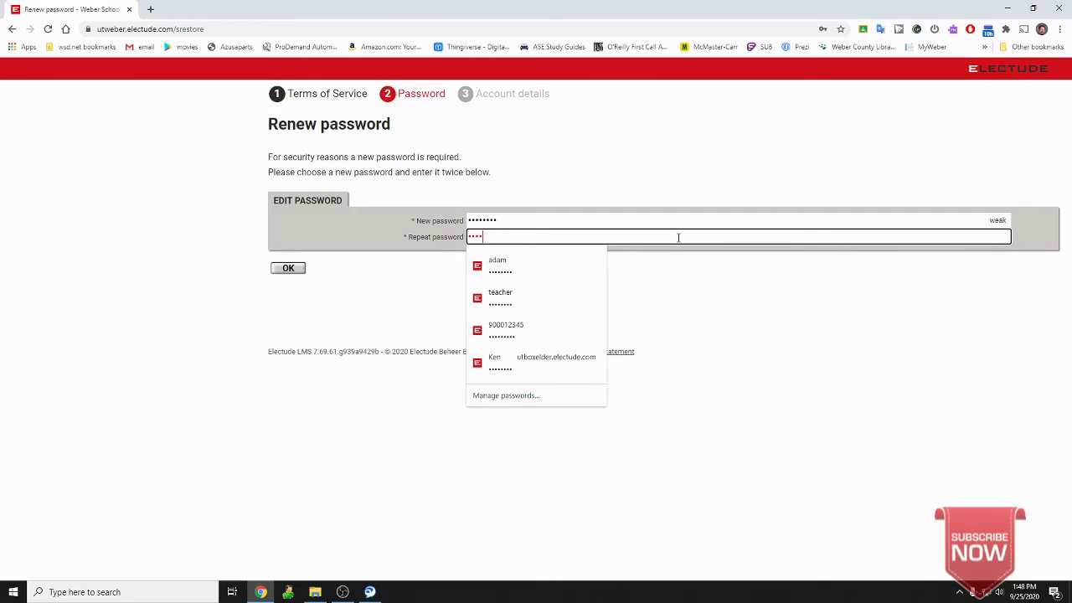
{"action": "left_click", "coordinate": [299, 274]}
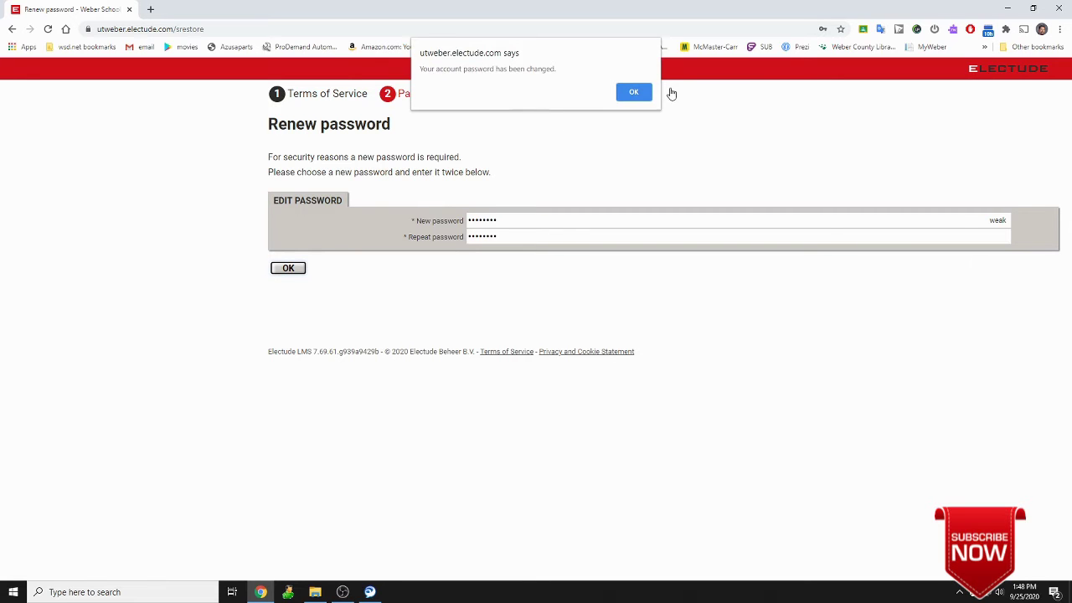
{"action": "left_click", "coordinate": [634, 92]}
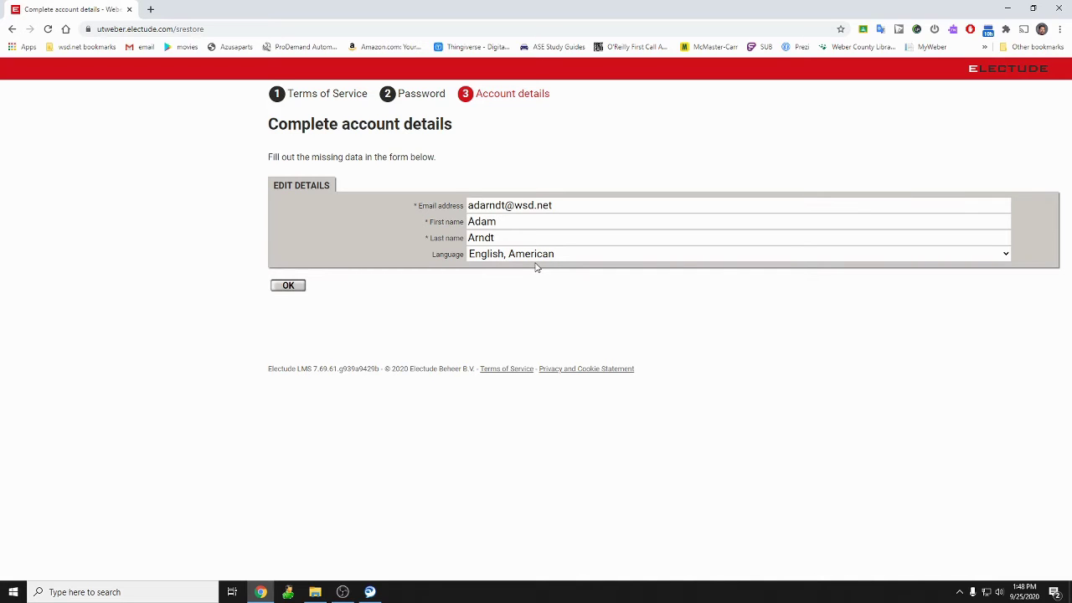
Confirm the account details and open the BHS-SVR-Micrometers course in the Content of SVR folder.
{"action": "left_click", "coordinate": [292, 288]}
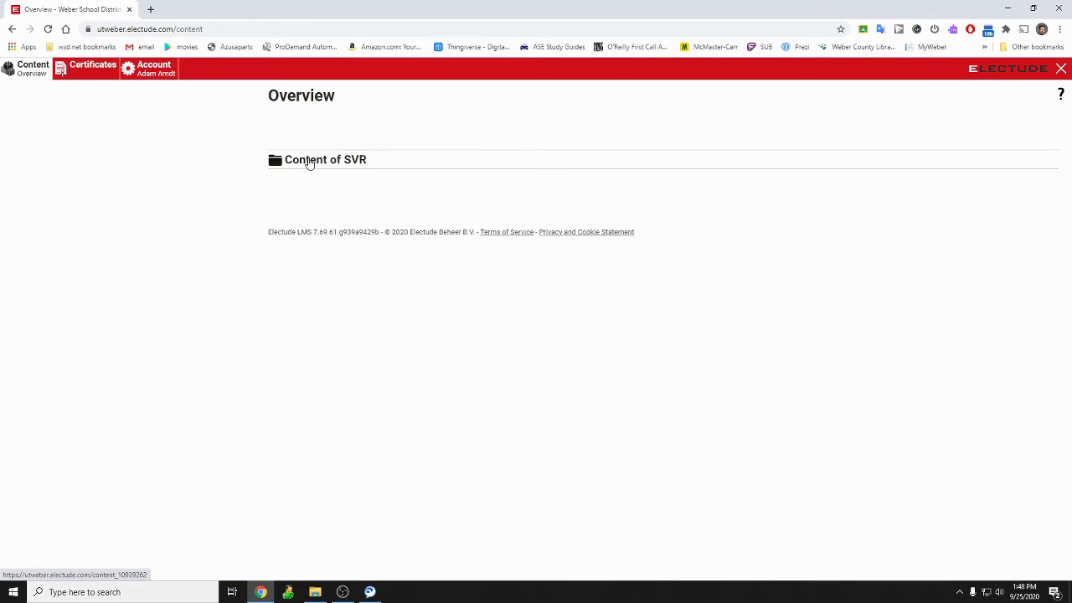
{"action": "left_click", "coordinate": [360, 163]}
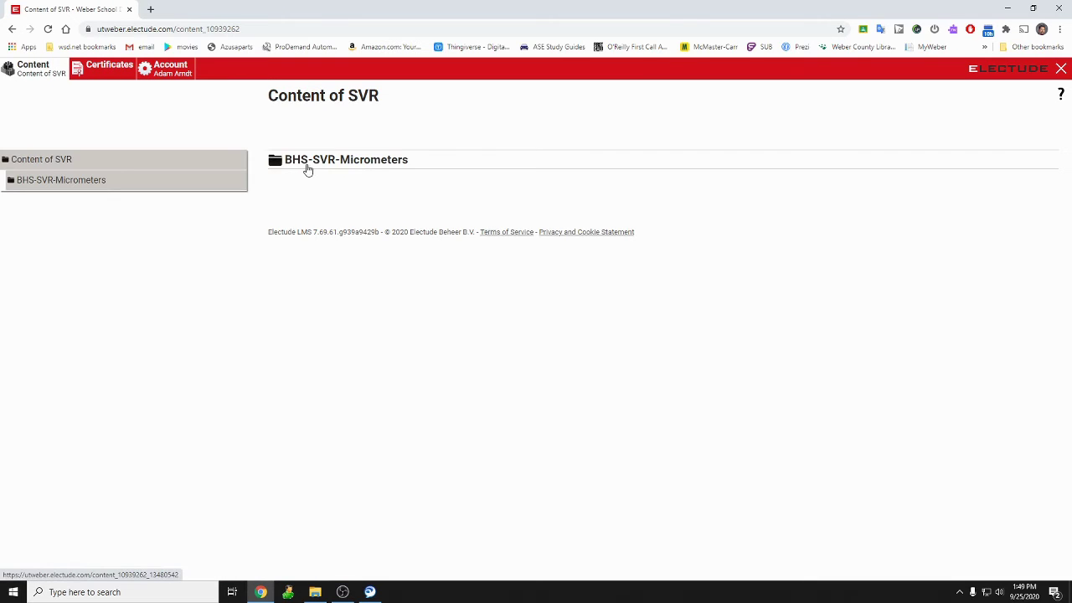
{"action": "left_click", "coordinate": [388, 165]}
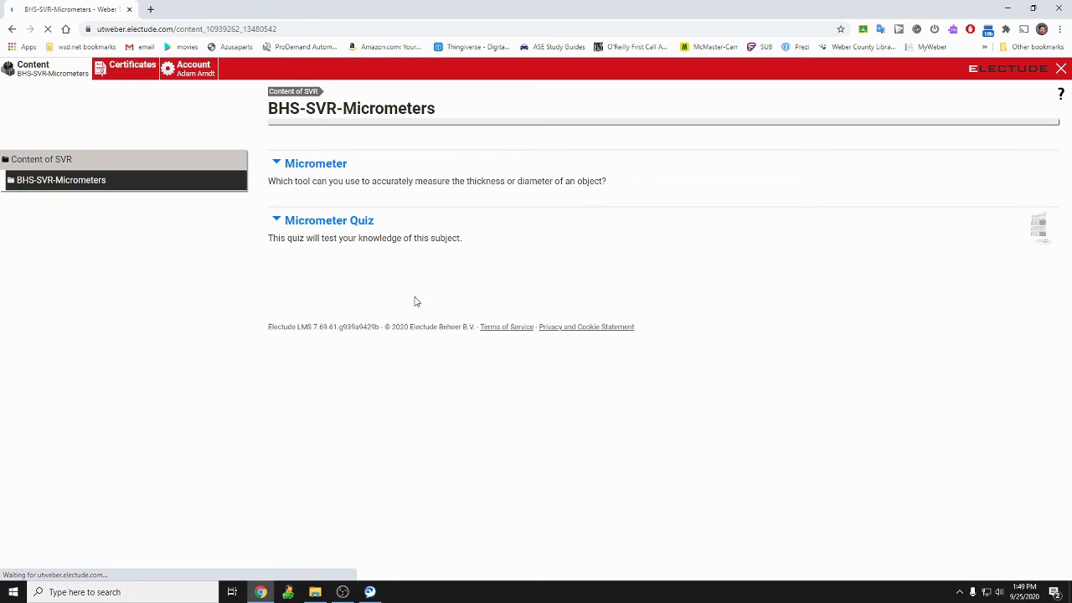
Expand the Micrometer module details and start the module.
{"action": "left_click", "coordinate": [322, 170]}
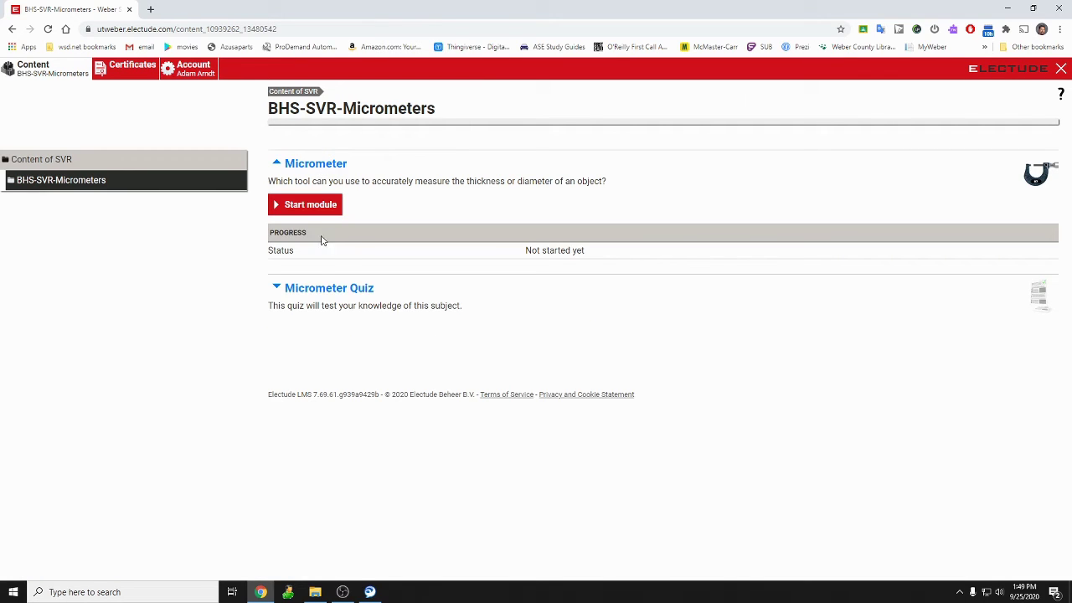
{"action": "left_click", "coordinate": [321, 292]}
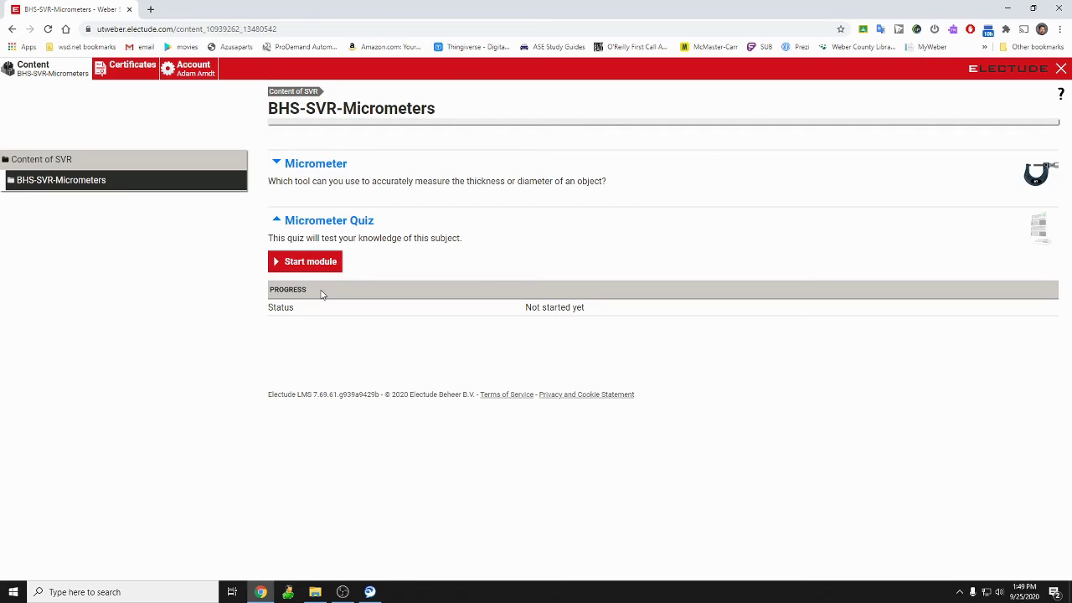
{"action": "left_click", "coordinate": [310, 168]}
{"action": "left_click", "coordinate": [306, 208]}
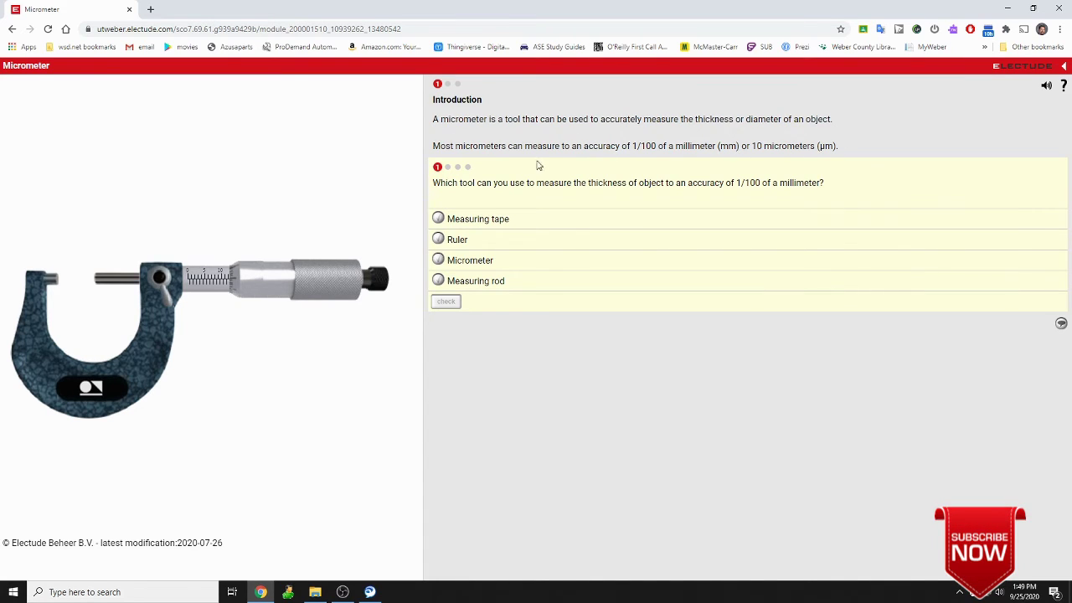
Answer 'Micrometer' to the 1/100 mm question, check it, and go to the next question.
{"action": "left_click", "coordinate": [440, 265]}
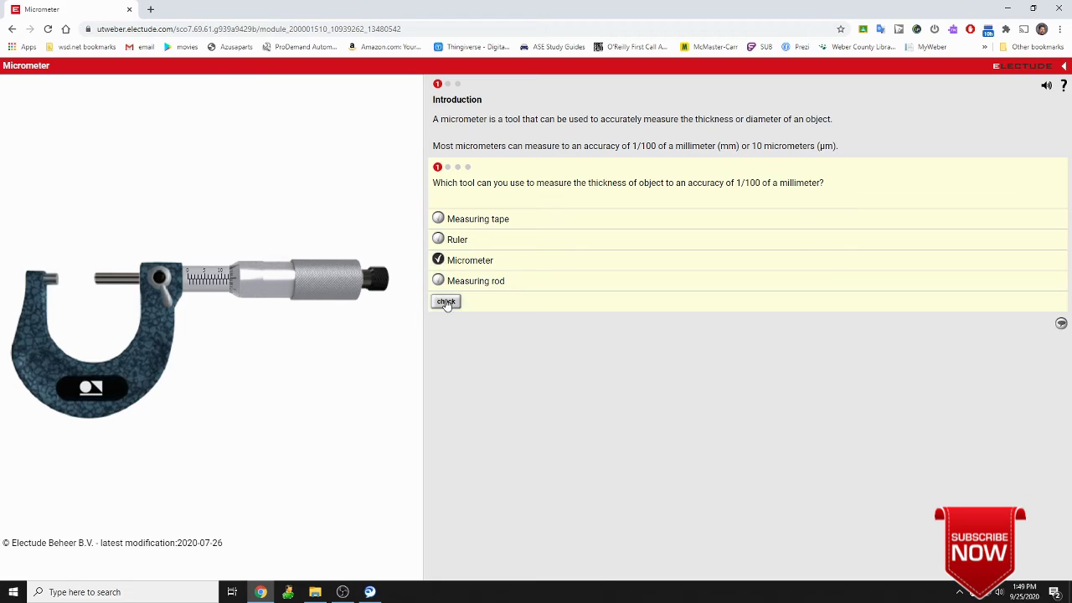
{"action": "left_click", "coordinate": [447, 303]}
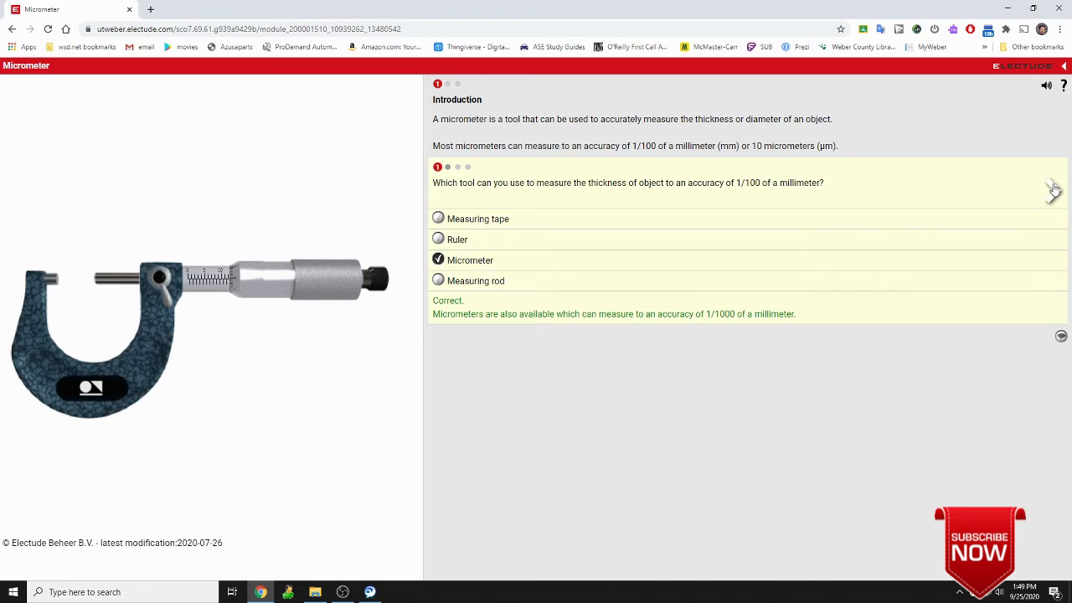
{"action": "left_click", "coordinate": [1054, 191]}
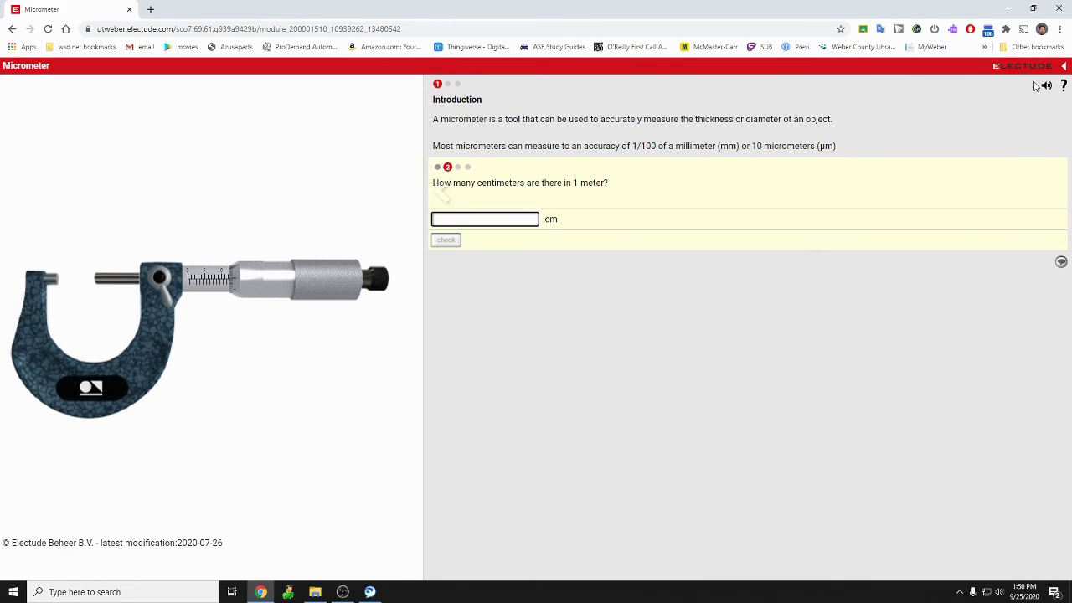
{"action": "left_click", "coordinate": [1047, 87]}
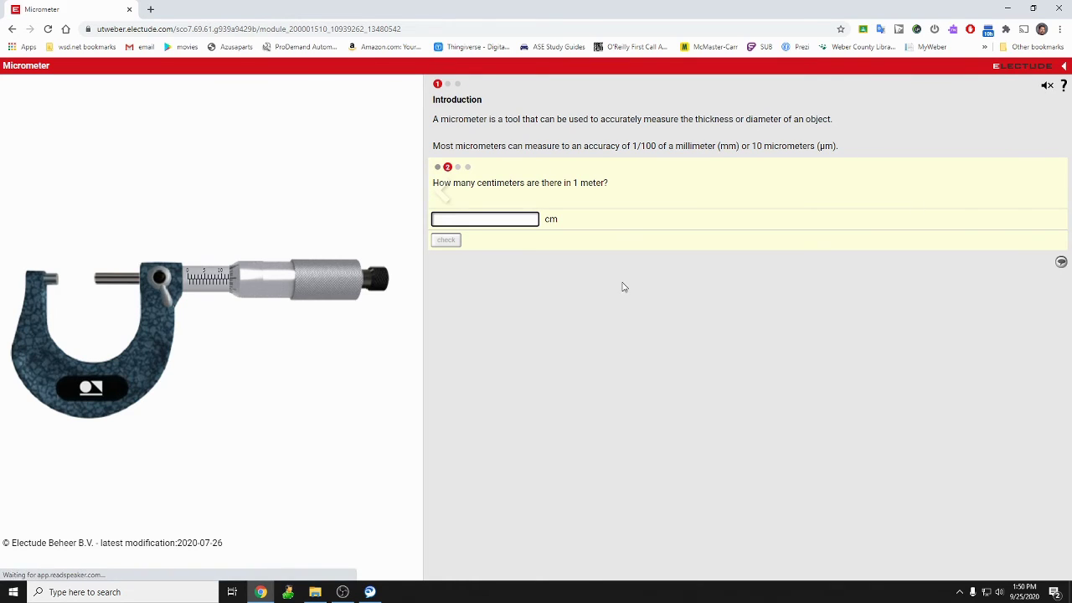
{"action": "double_click", "coordinate": [543, 206]}
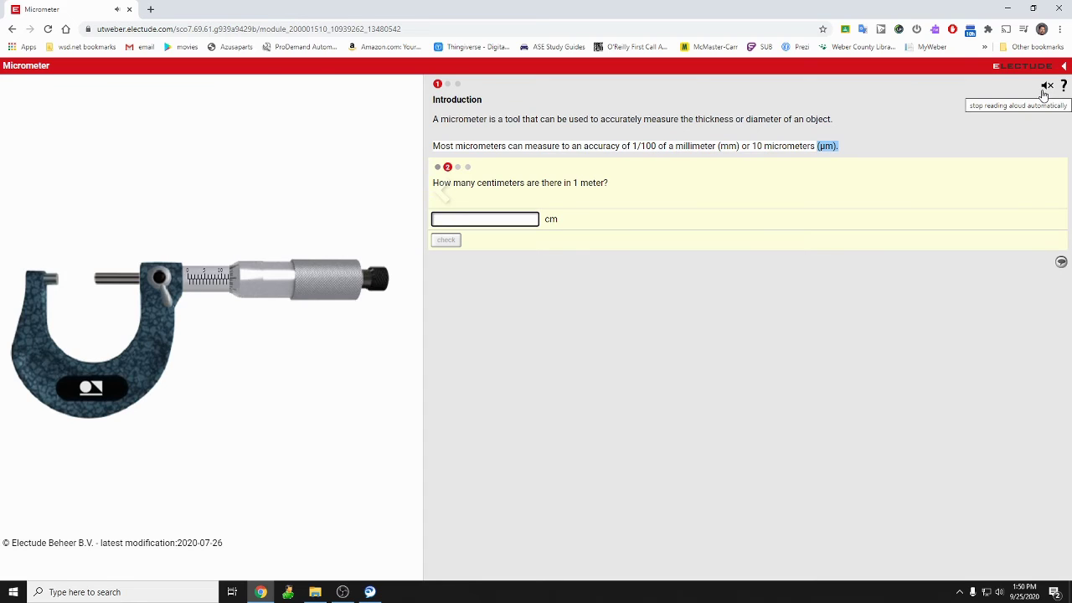
{"action": "left_click", "coordinate": [1045, 92]}
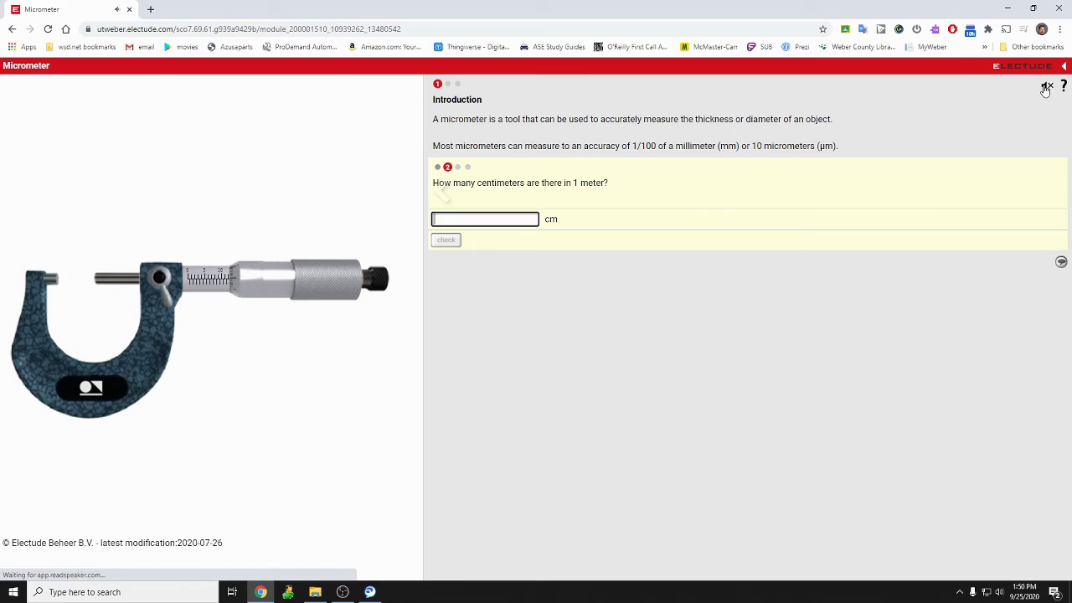
{"action": "left_click", "coordinate": [1063, 85]}
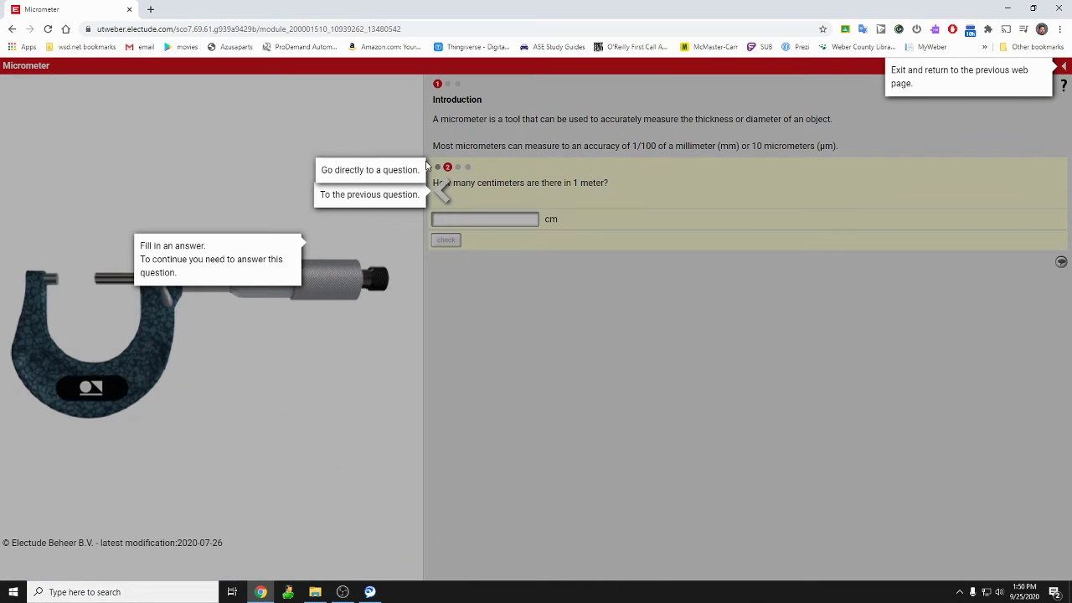
{"action": "left_click", "coordinate": [869, 303]}
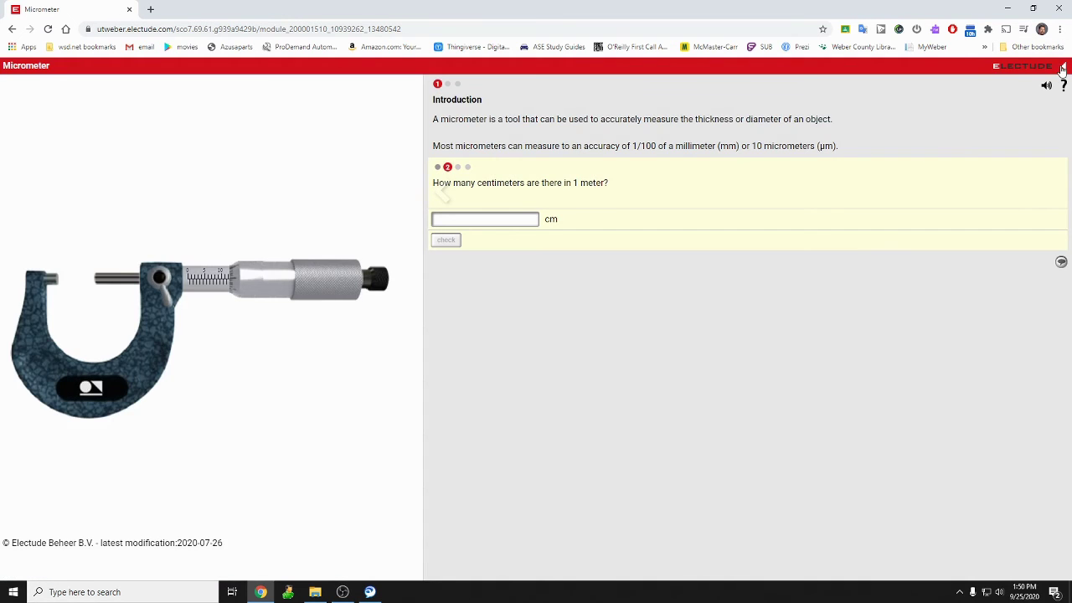
{"action": "left_click", "coordinate": [1065, 67]}
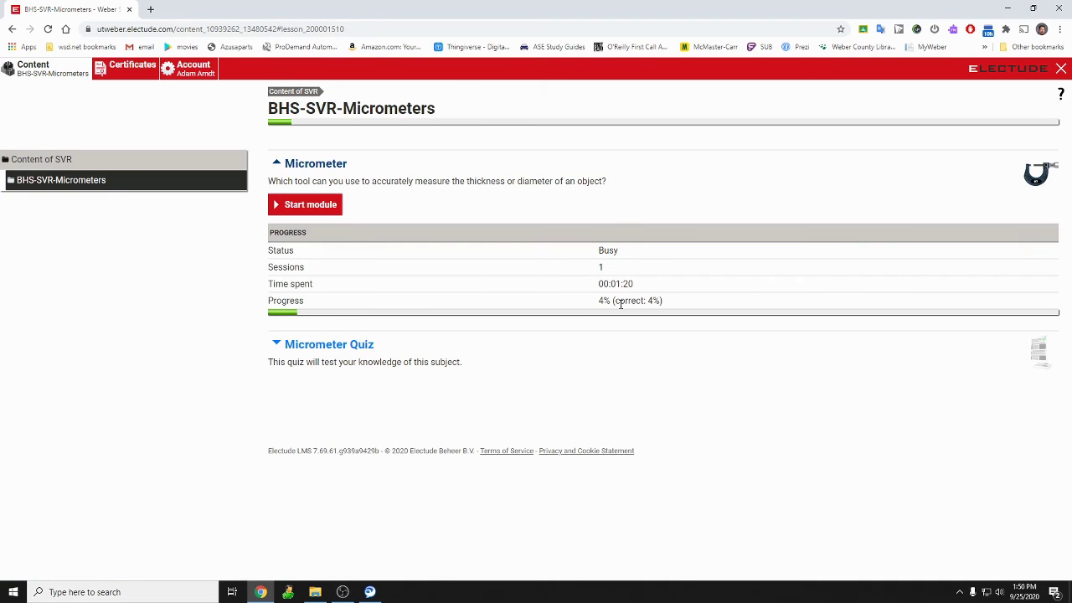
{"action": "left_click", "coordinate": [273, 207]}
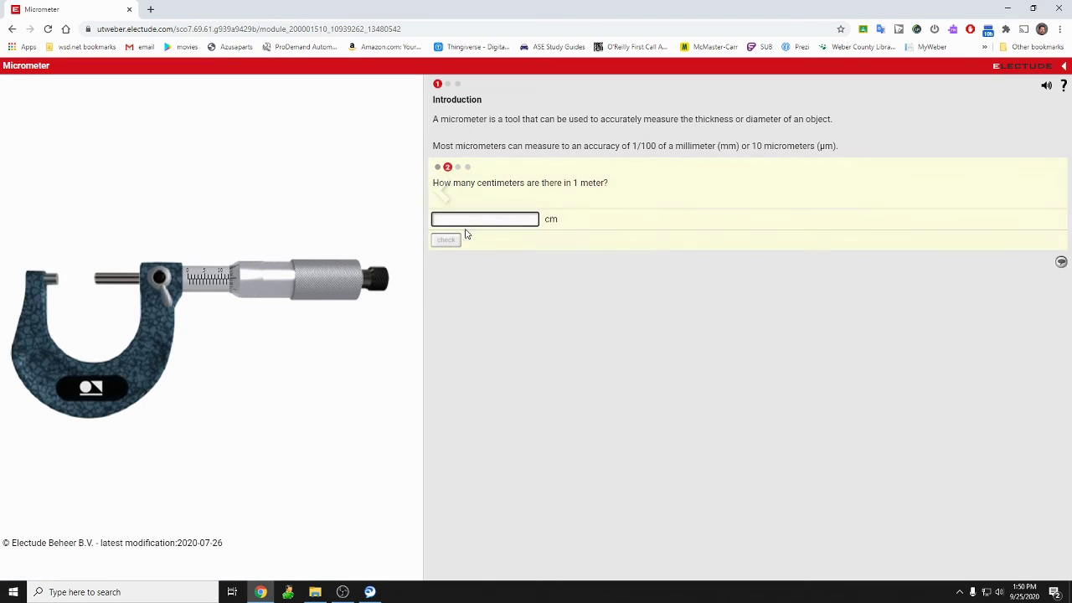
Answer 100 centimeters per meter, check it, and advance to the next question.
{"action": "left_click", "coordinate": [474, 221]}
{"action": "type", "text": "10"}
{"action": "key", "text": "Return"}
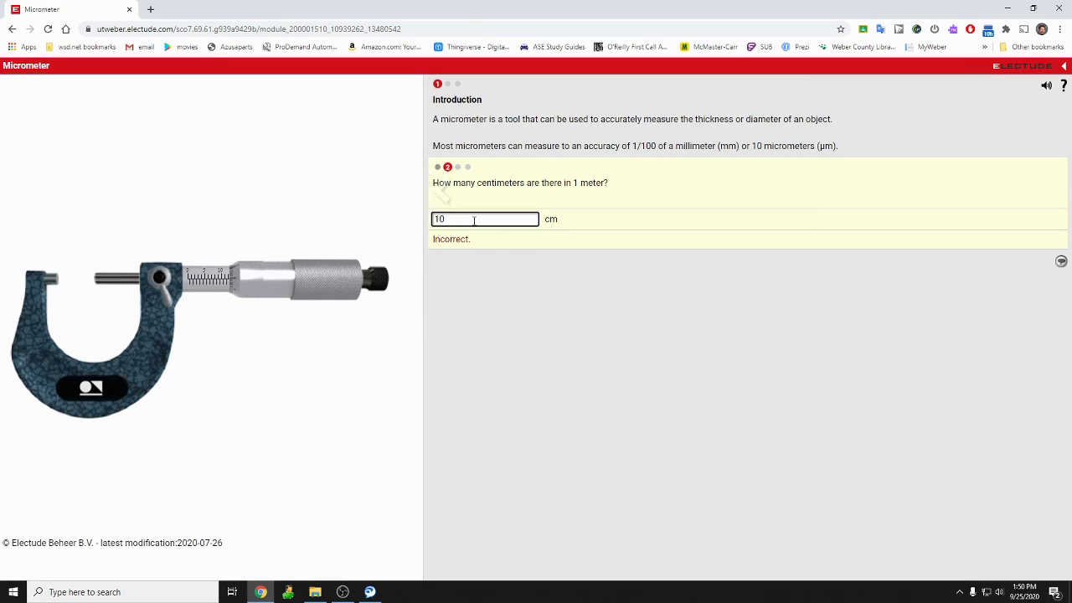
{"action": "type", "text": "0"}
{"action": "key", "text": "Return"}
{"action": "left_click", "coordinate": [1052, 190]}
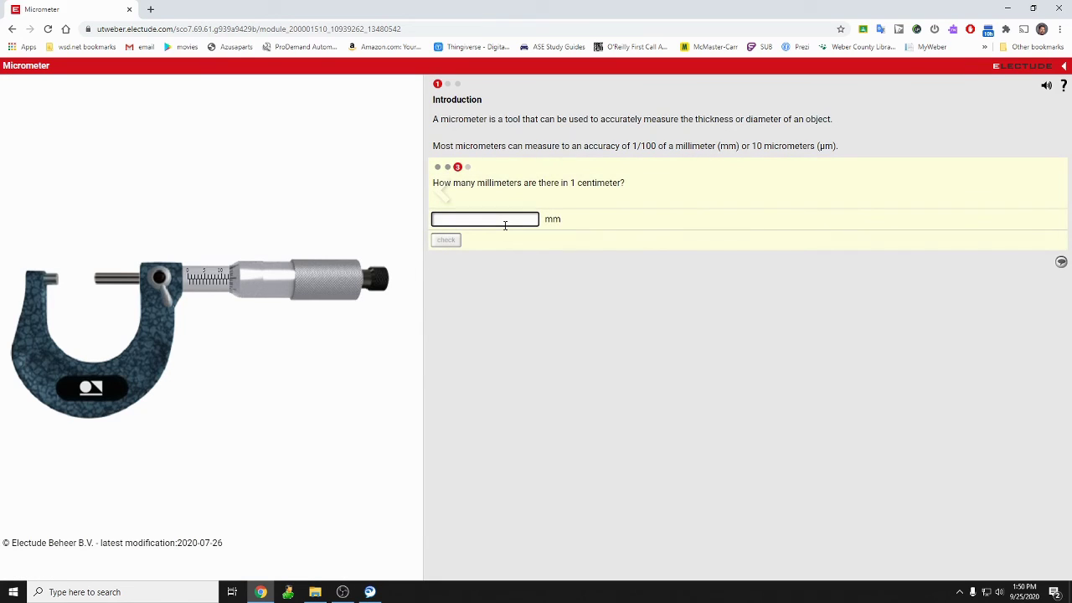
Answer and check the millimeters question, then move on to the micrometers question.
{"action": "type", "text": "1"}
{"action": "key", "text": "Return"}
{"action": "type", "text": "0"}
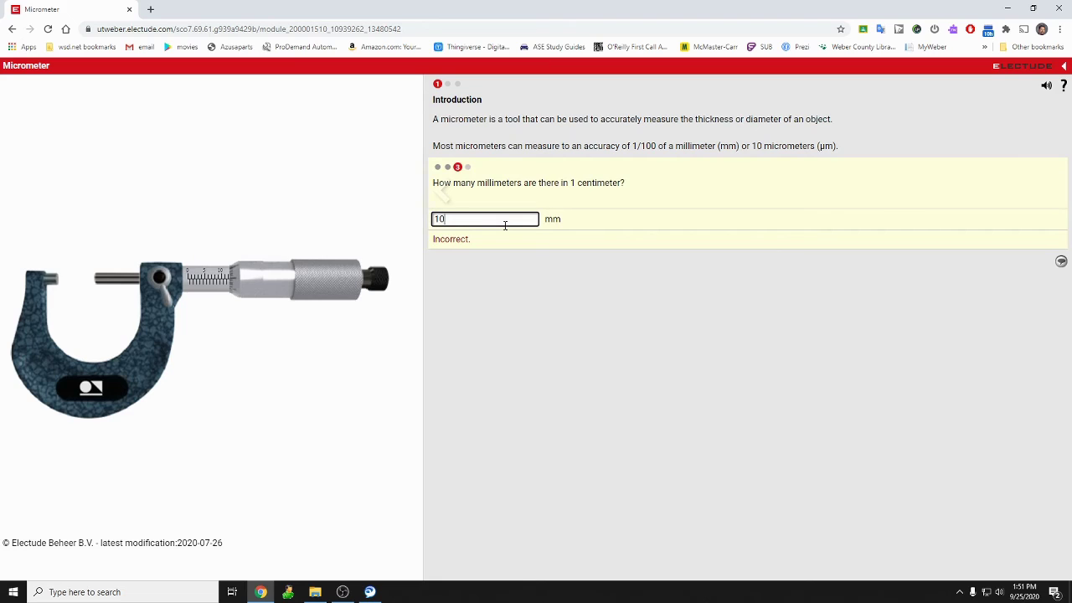
{"action": "type", "text": "1"}
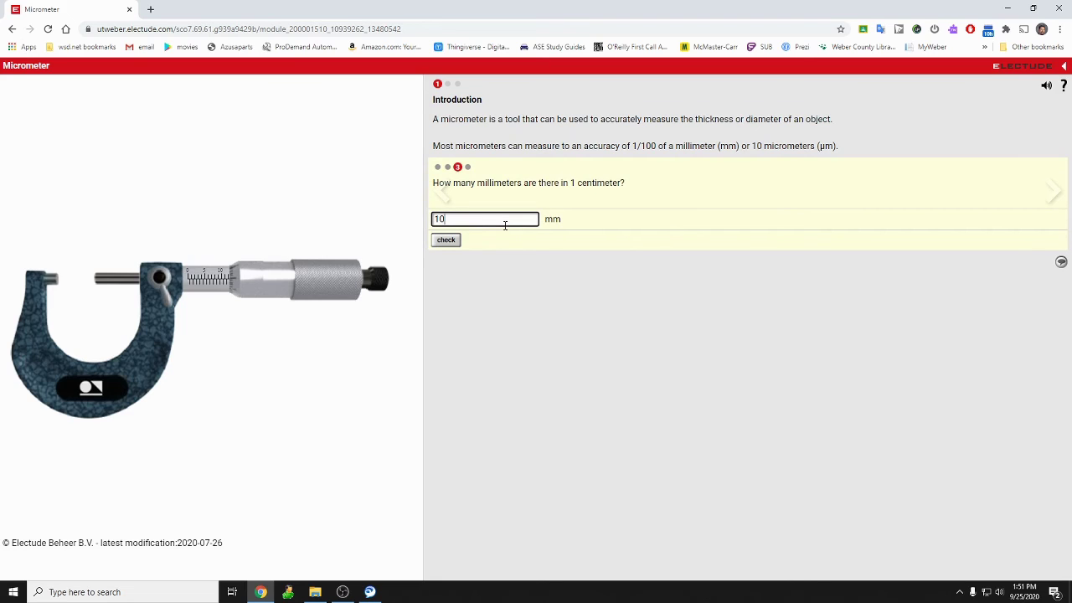
{"action": "left_click", "coordinate": [1053, 191]}
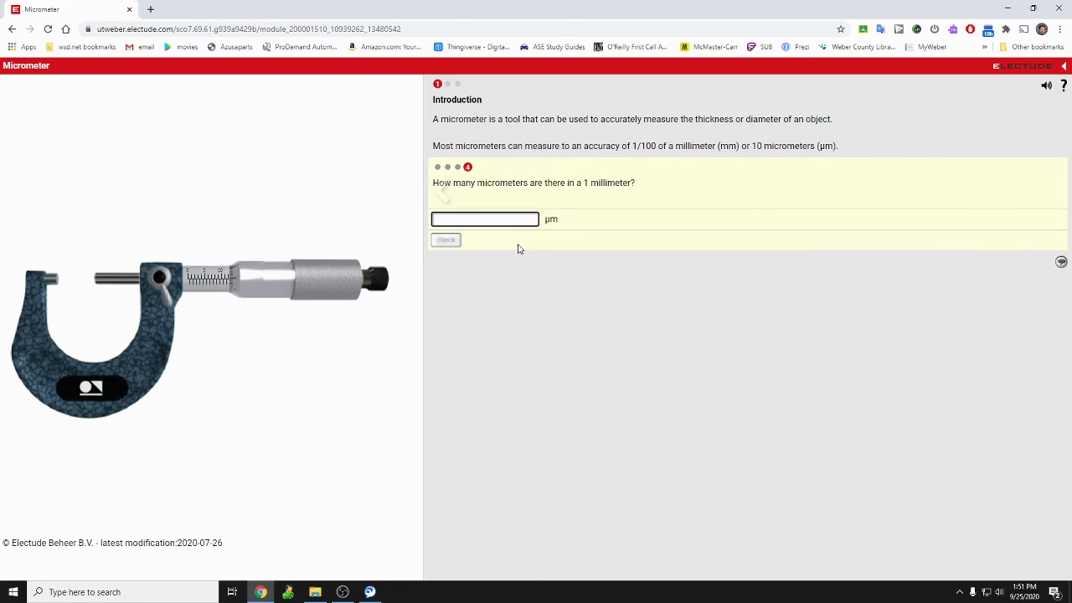
Answer 1000 to the micrometers question, check it, and exit to the lesson overview.
{"action": "type", "text": "1"}
{"action": "key", "text": "Return"}
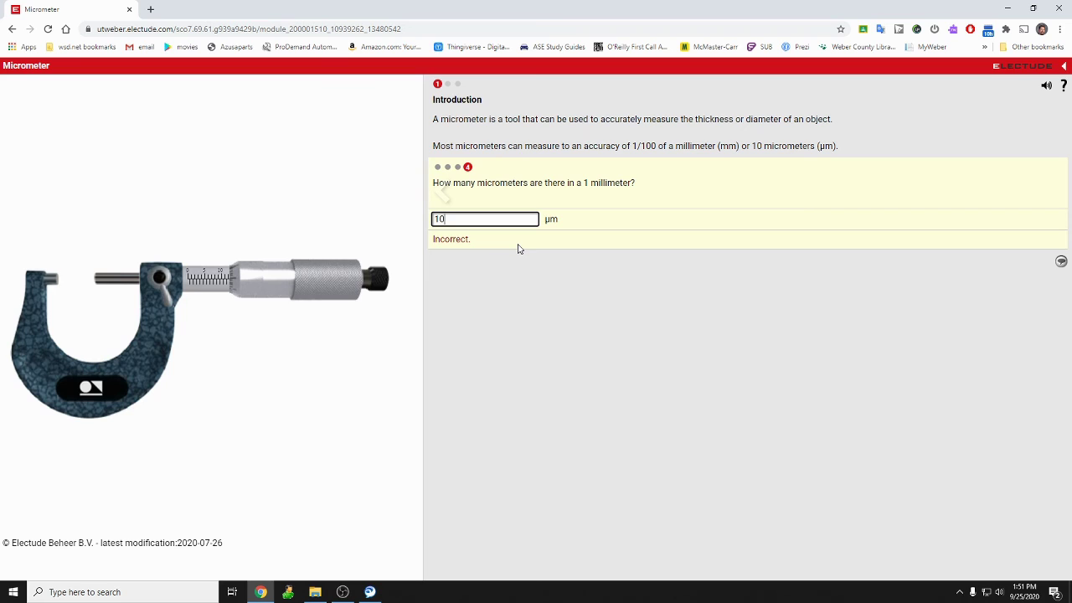
{"action": "key", "text": "Return"}
{"action": "type", "text": "00"}
{"action": "key", "text": "Return"}
{"action": "type", "text": "0"}
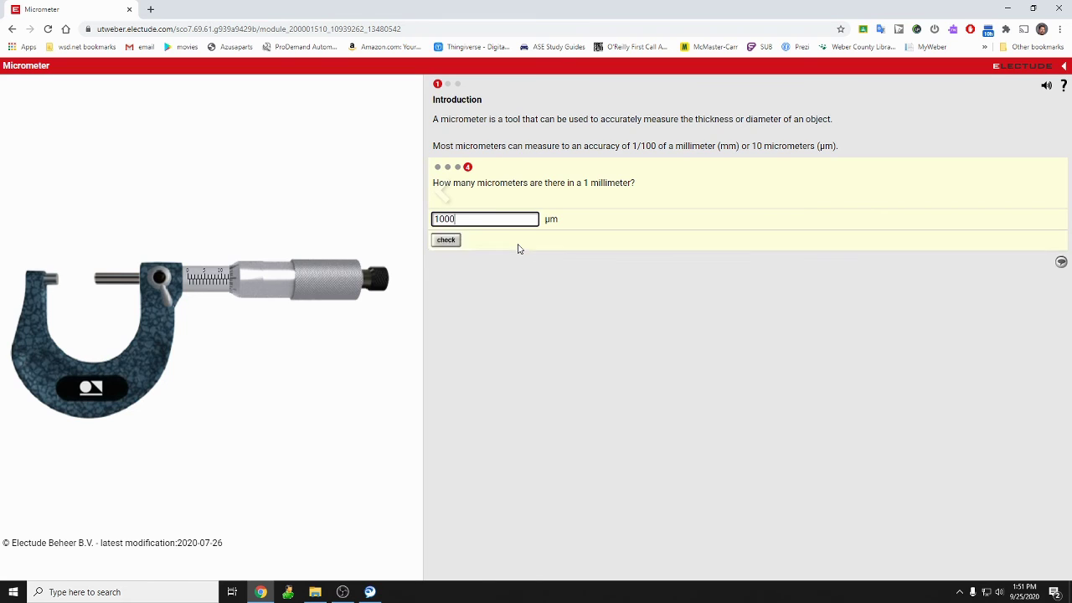
{"action": "key", "text": "Return"}
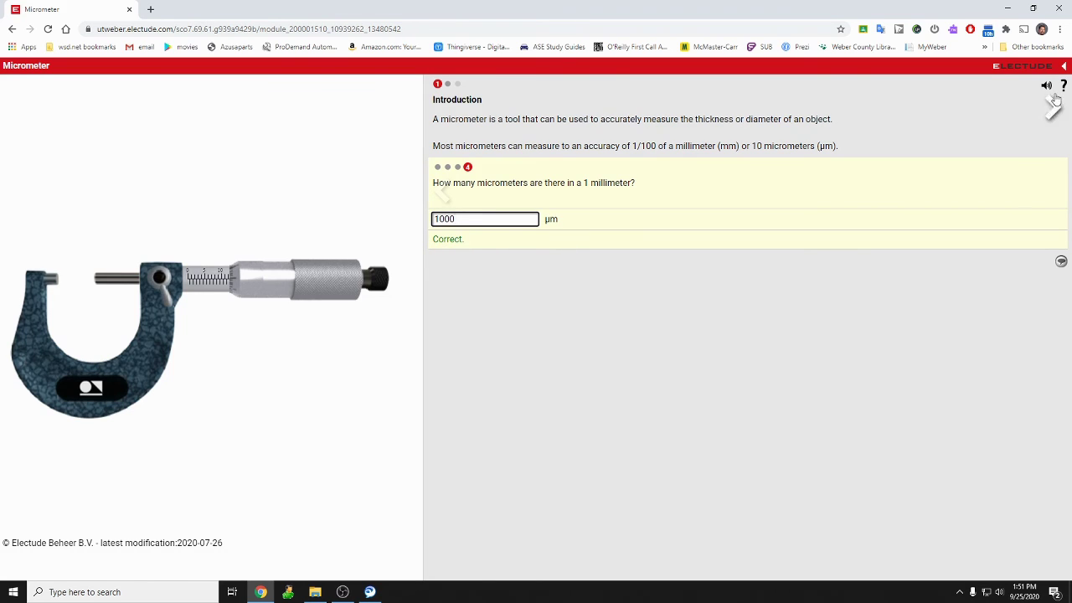
{"action": "left_click", "coordinate": [1055, 109]}
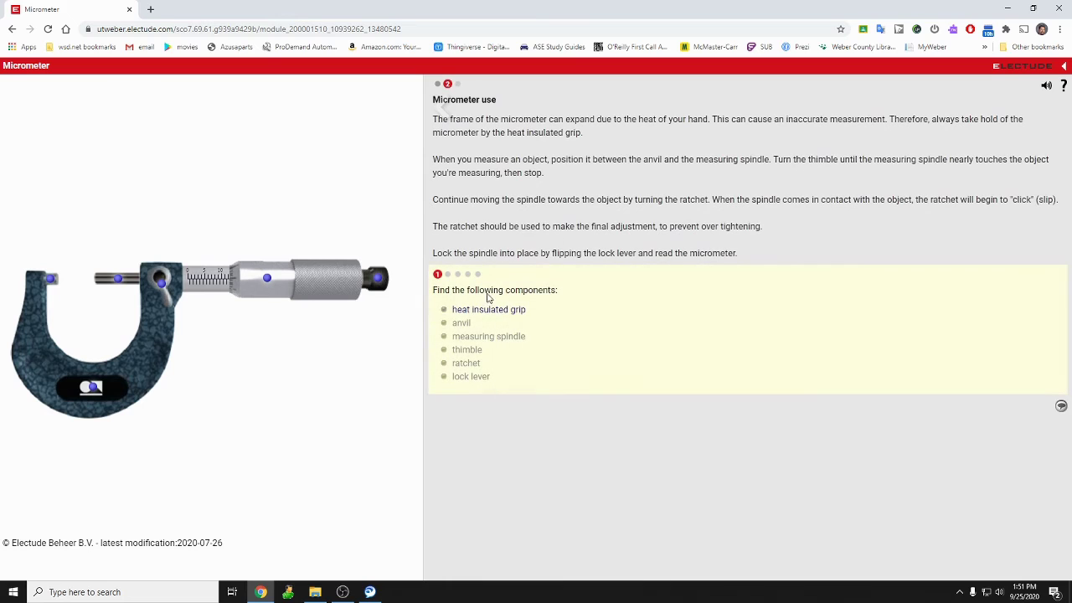
{"action": "left_click", "coordinate": [1064, 65]}
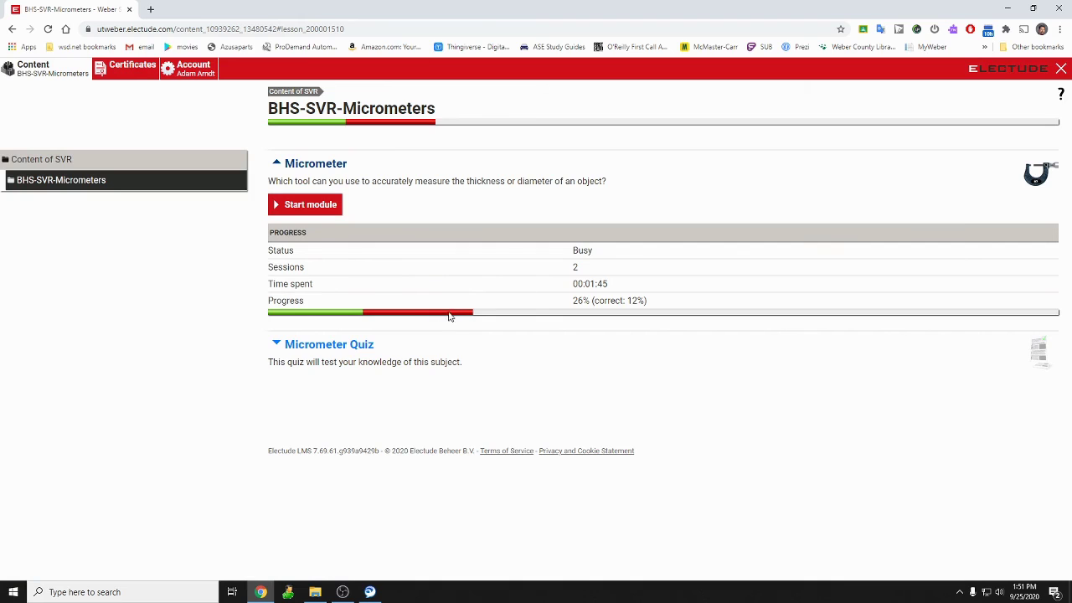
{"action": "mouse_move", "coordinate": [467, 315]}
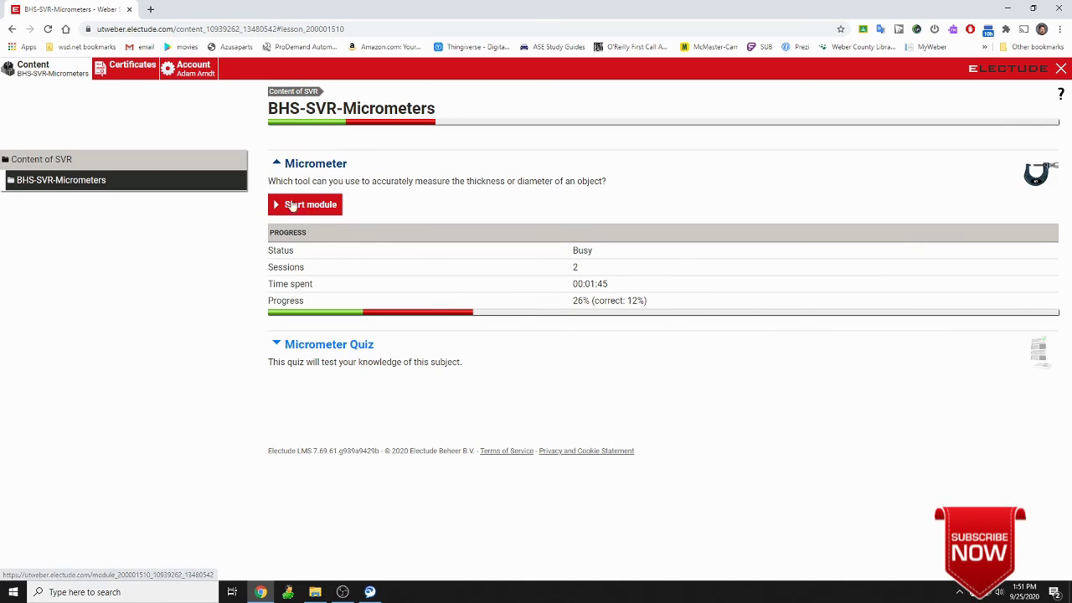
Close the Micrometer section and open the Micrometer Quiz details, showing Not started yet.
{"action": "left_click", "coordinate": [277, 164]}
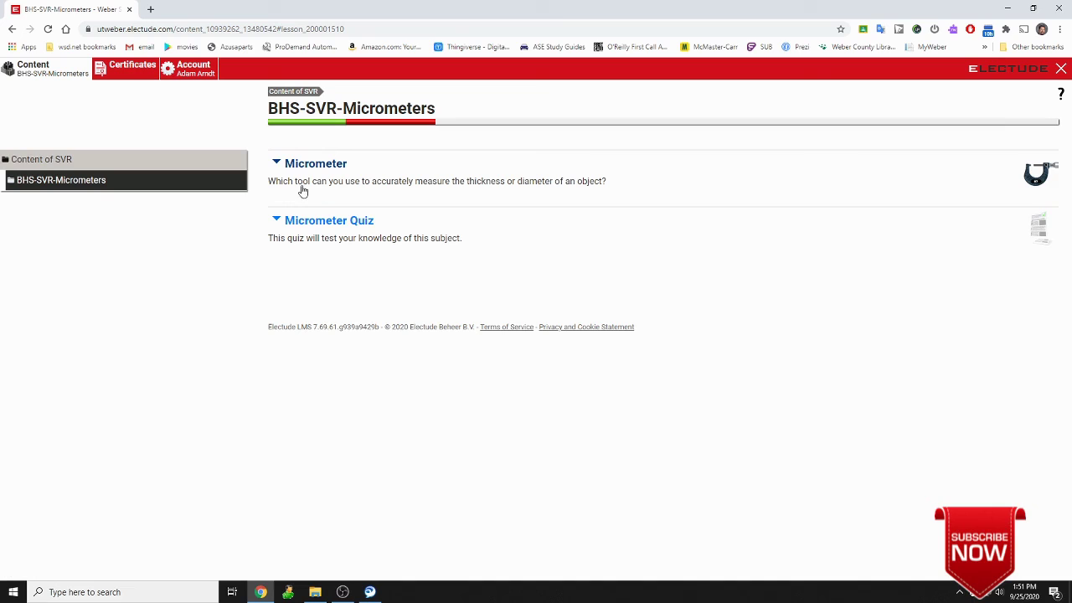
{"action": "left_click", "coordinate": [328, 221]}
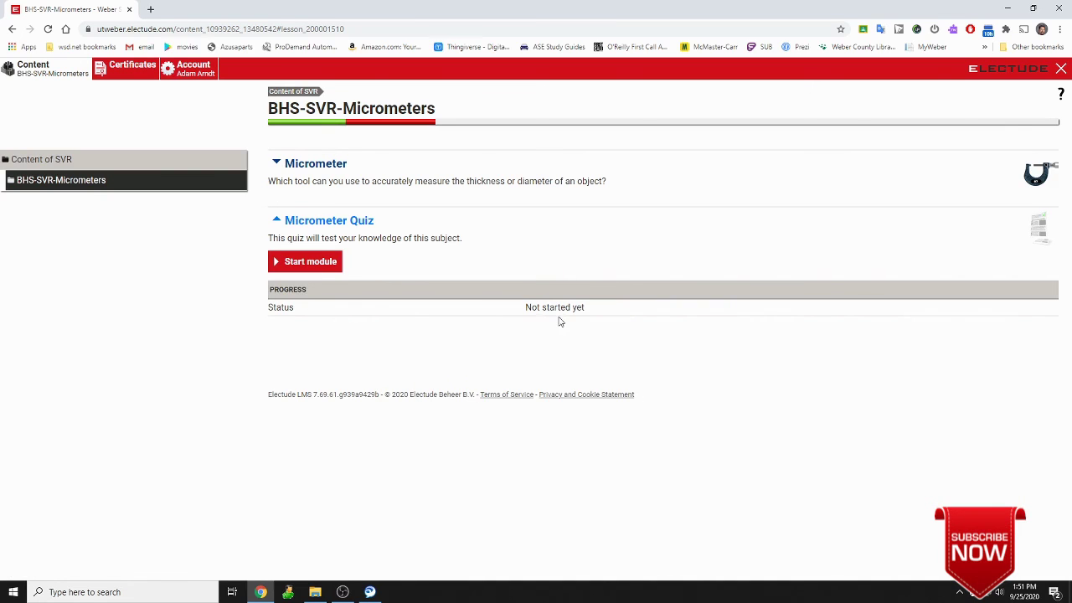